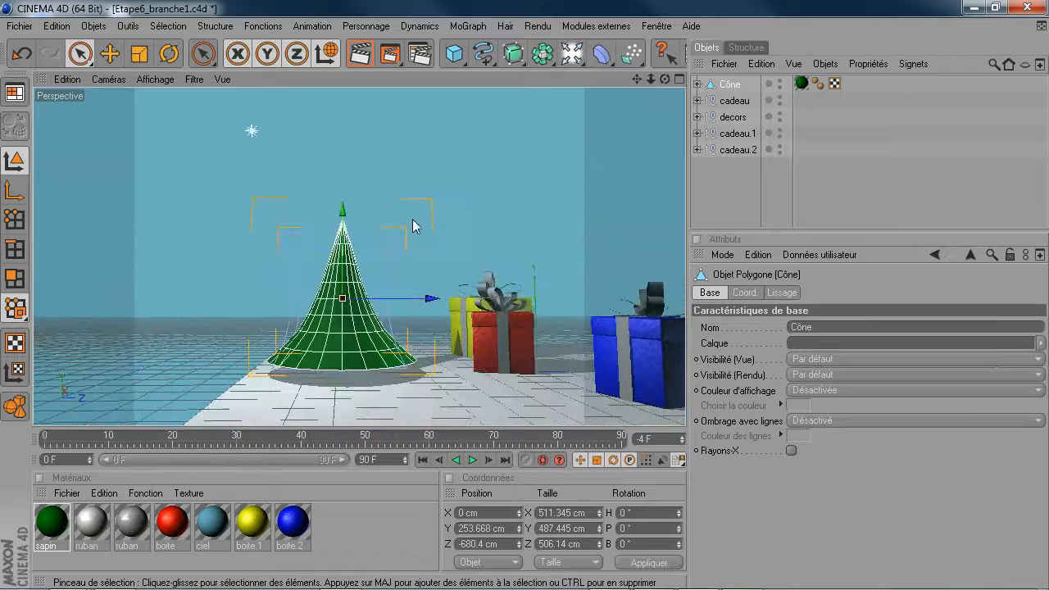
Start the Duplicate function on the selected green cone and set the number of copies to 2.
scroll(416, 226, up, 2)
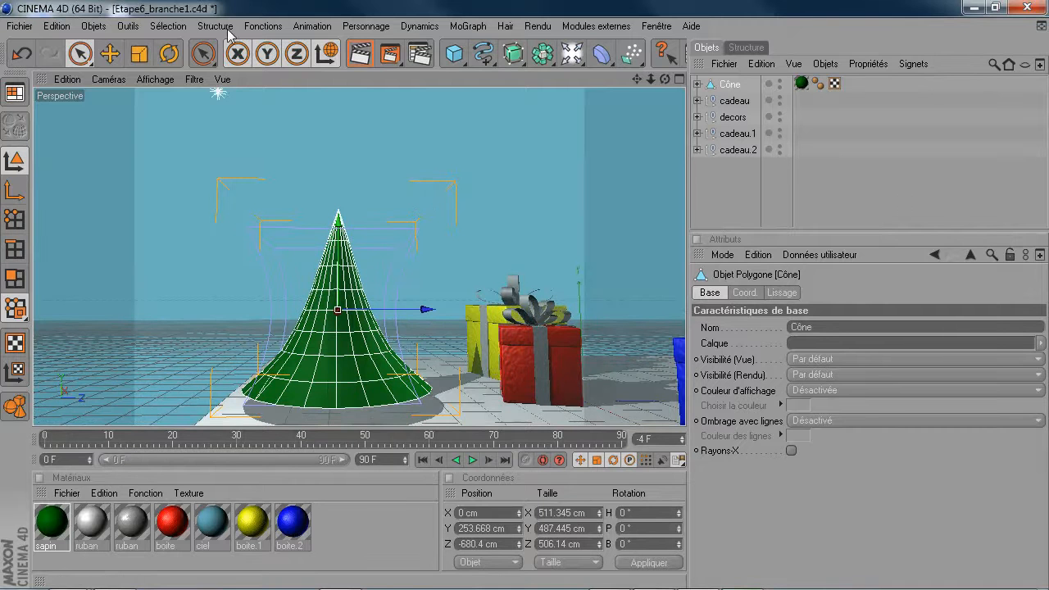
click(263, 26)
click(281, 130)
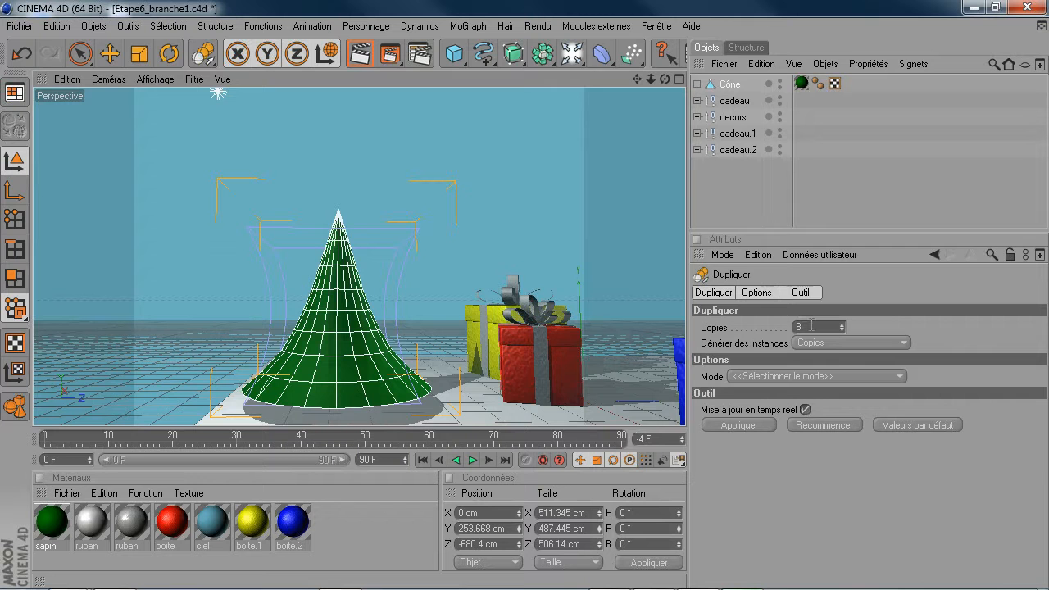
double_click(812, 326)
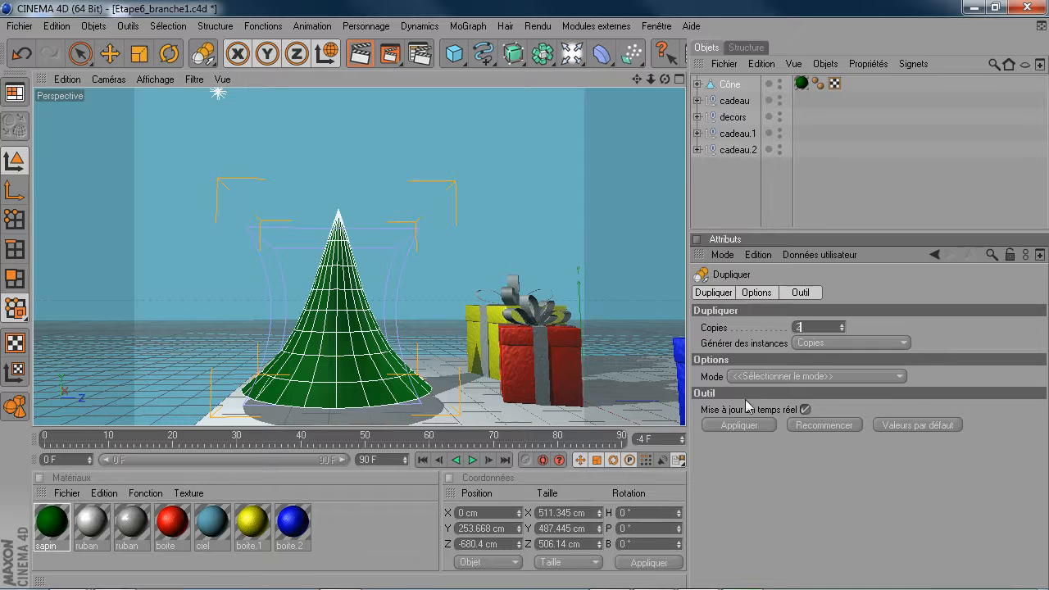
Arrange the cone copies in linear mode with a Y displacement of 300 cm.
click(725, 293)
click(747, 293)
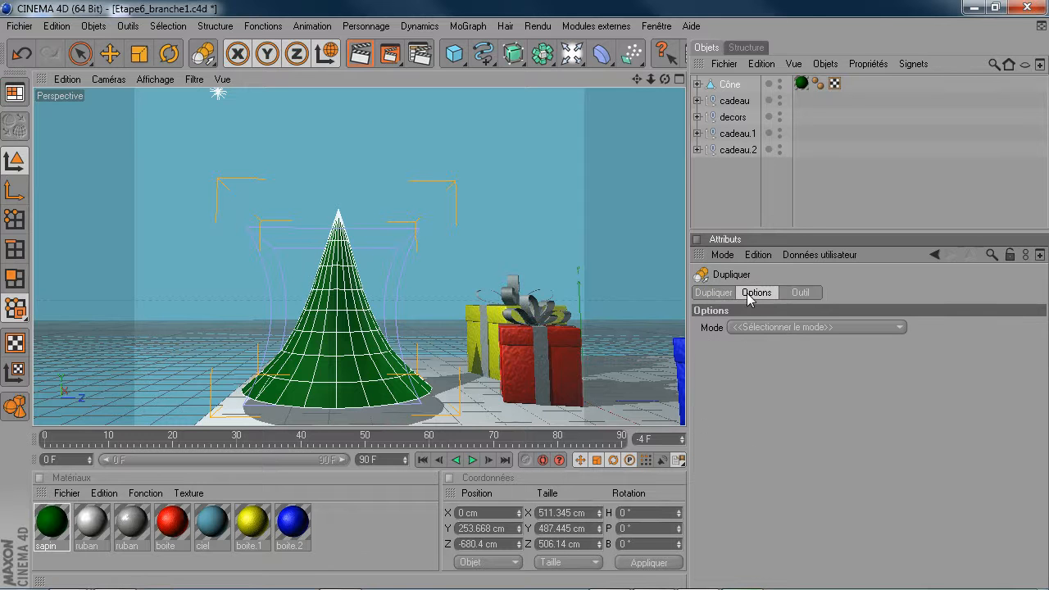
click(741, 327)
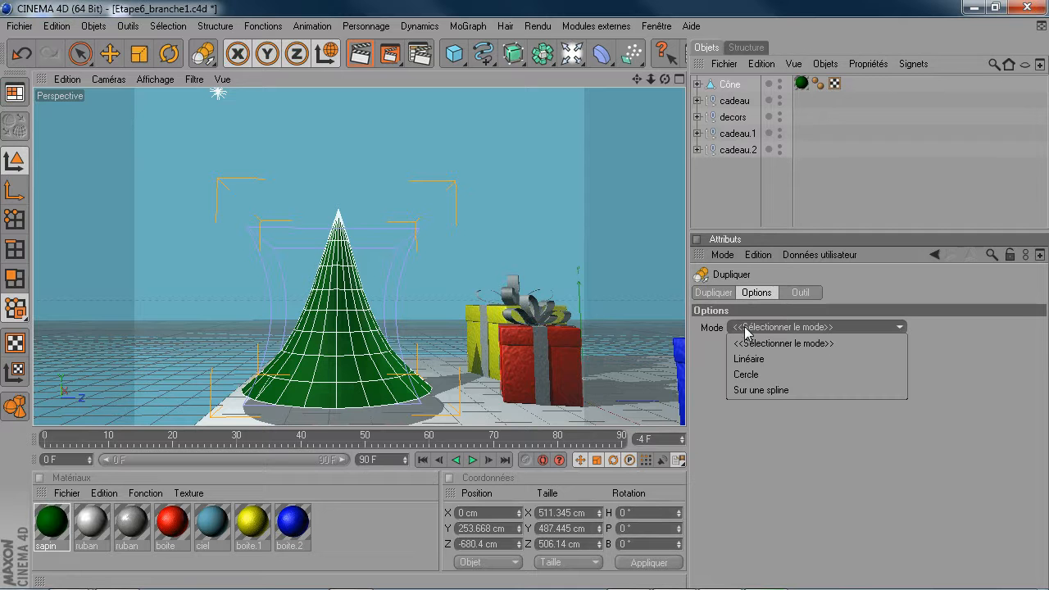
click(753, 359)
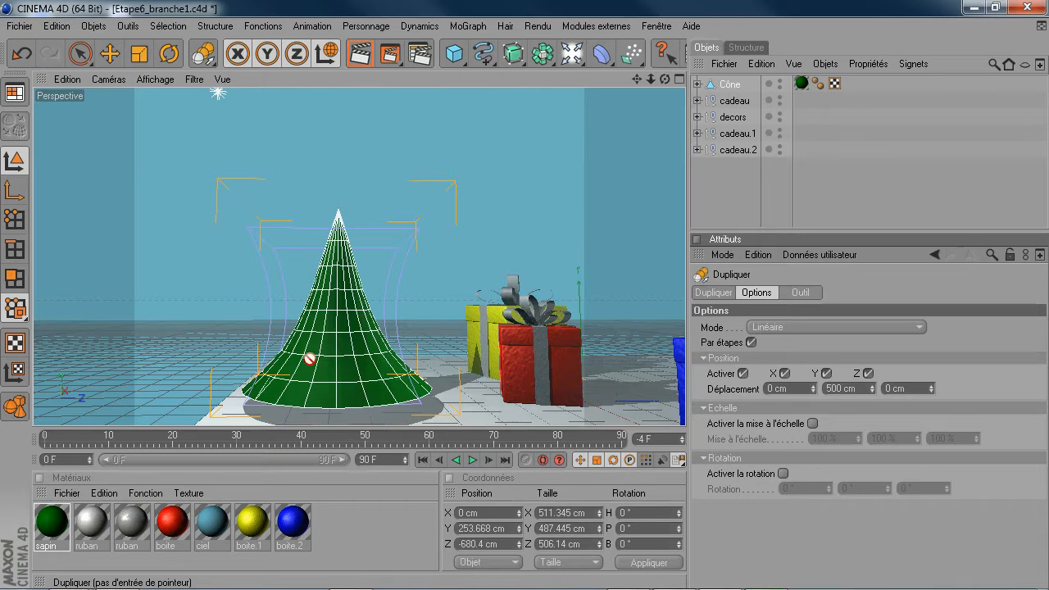
double_click(855, 388)
text(300)
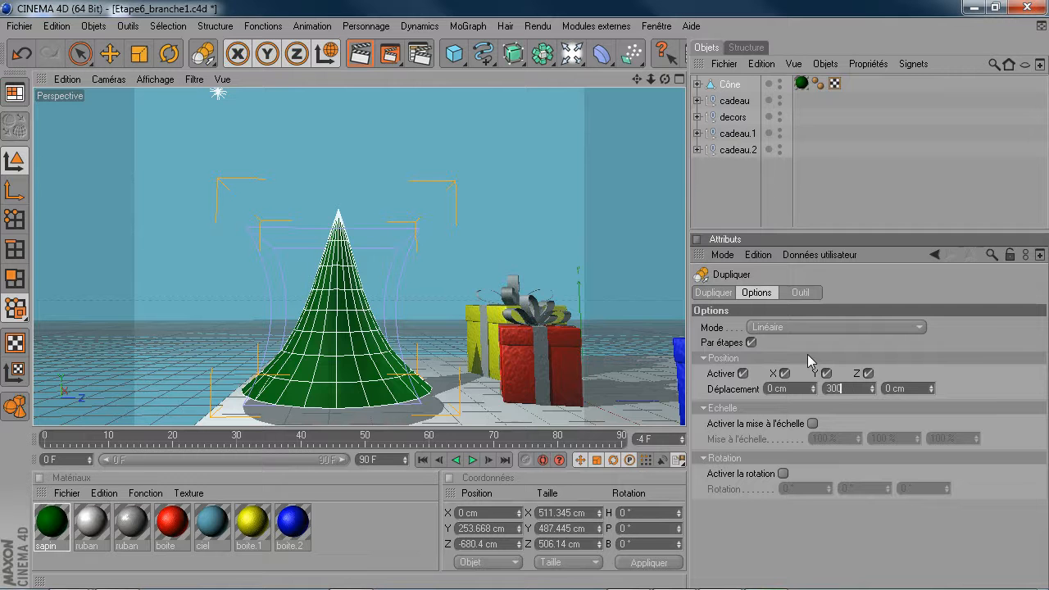
key(Return)
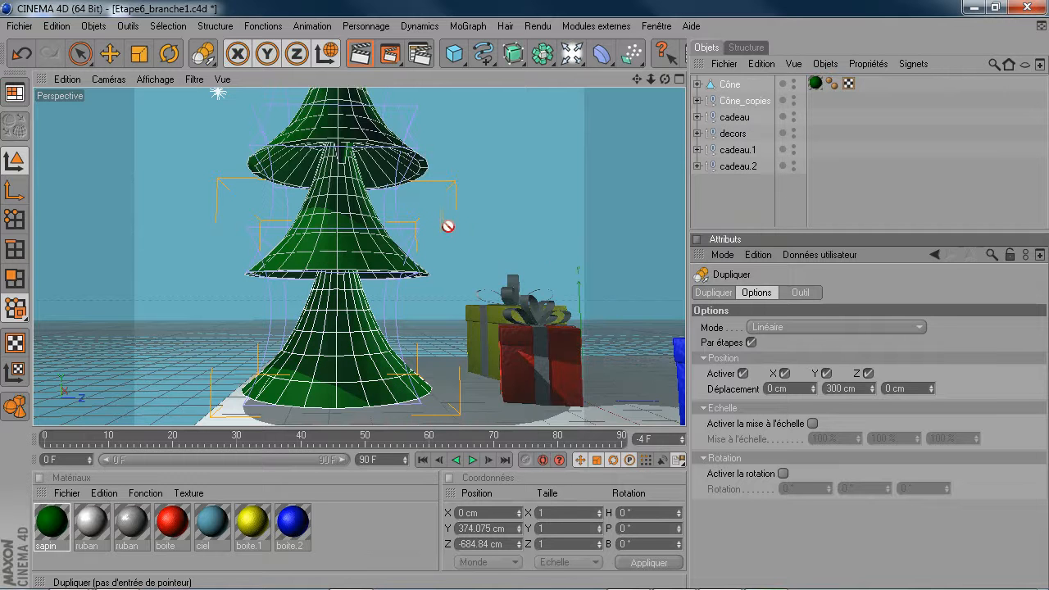
Enable scaling for the duplicated cones and set it to 60 % on X, Y and Z.
scroll(439, 224, down, 4)
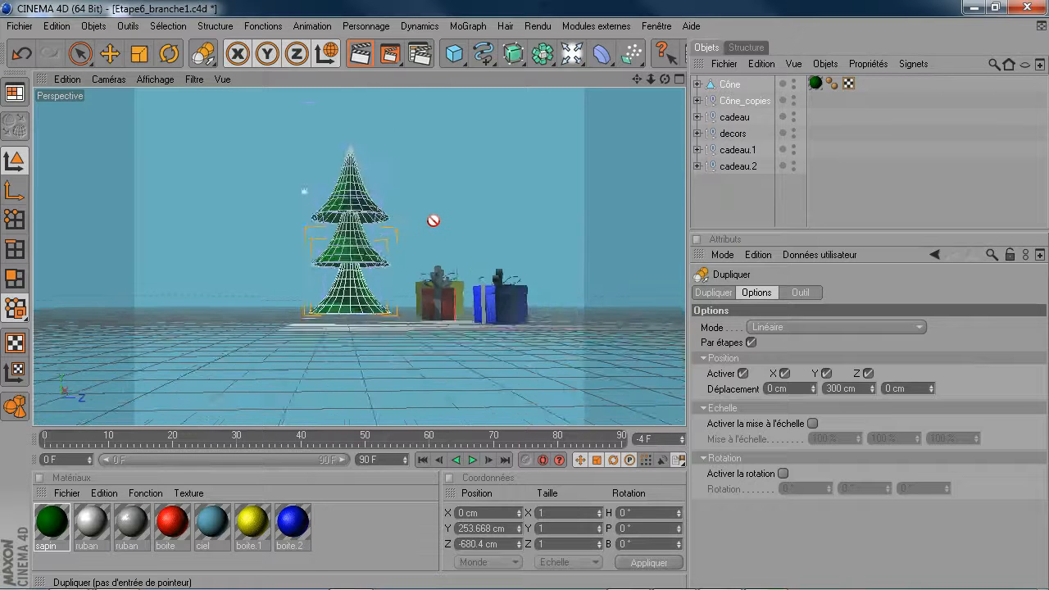
scroll(422, 216, up, 2)
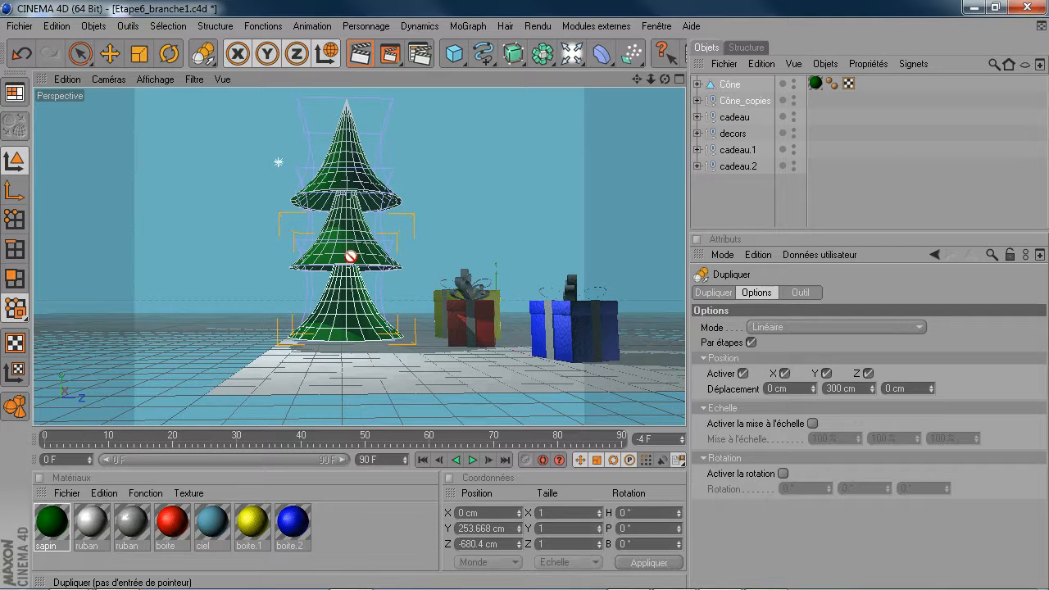
alt+middle_drag(373, 203, 374, 245)
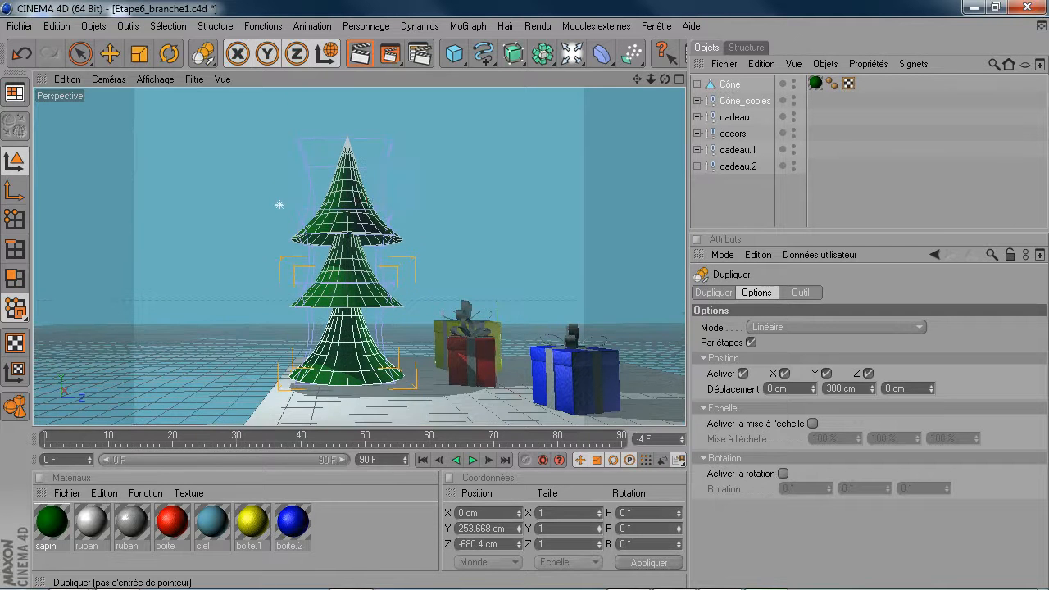
scroll(372, 200, up, 2)
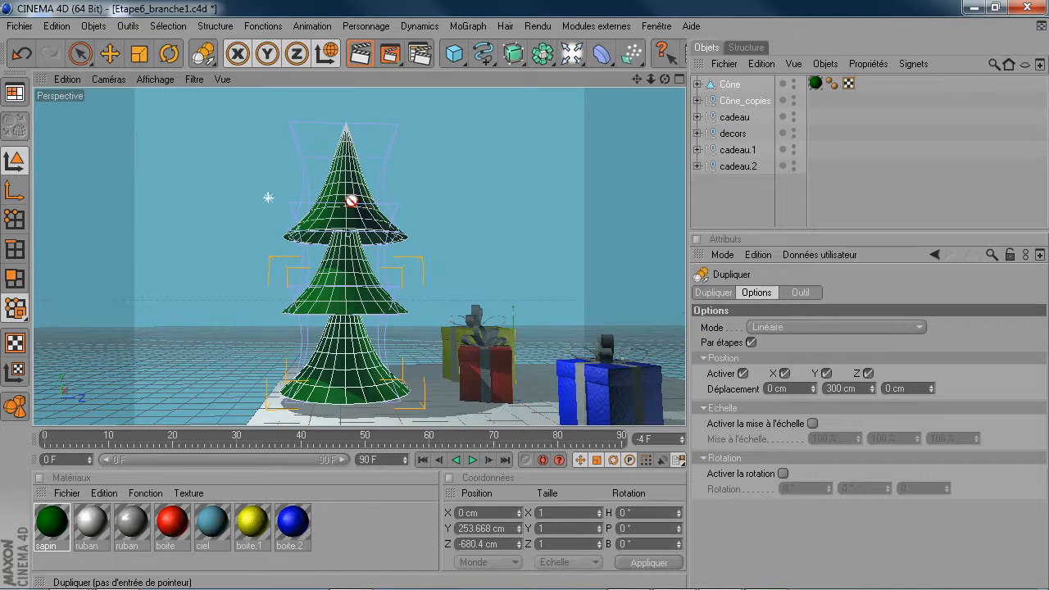
click(813, 424)
double_click(842, 438)
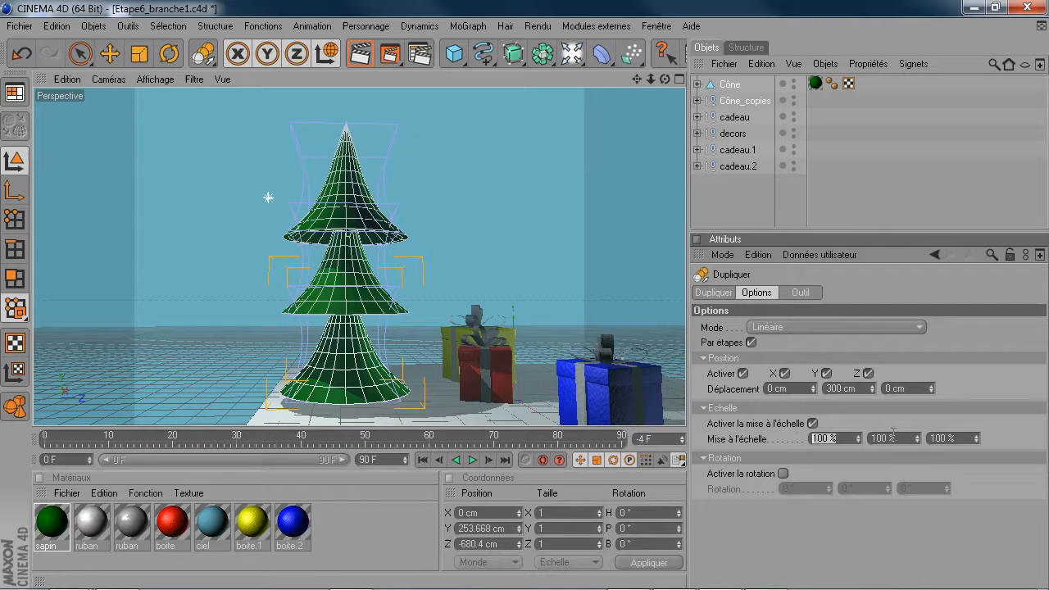
text(60)
key(Tab)
text(60)
key(Tab)
text(60)
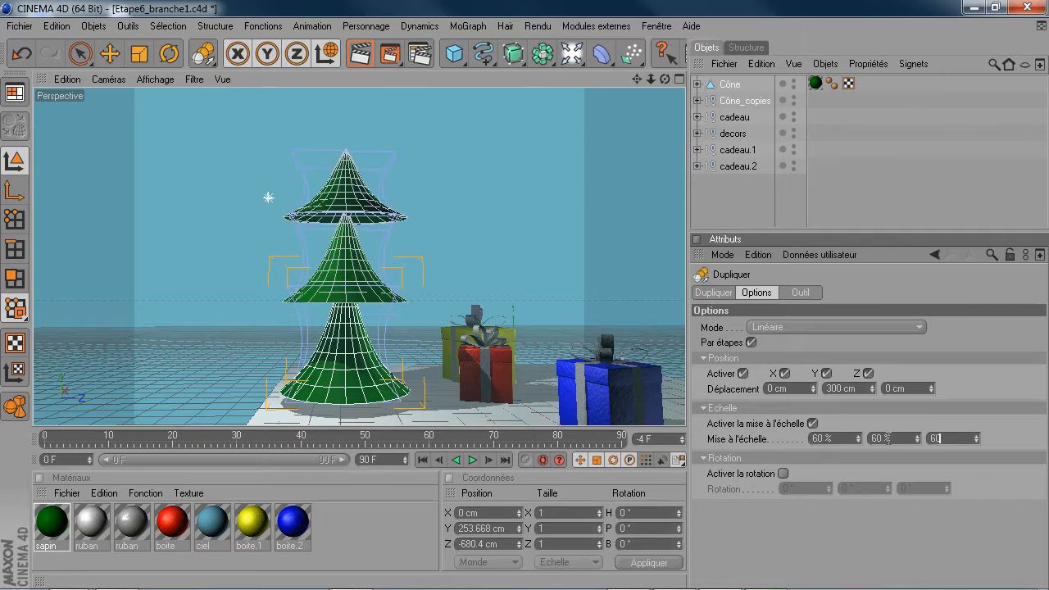
key(Tab)
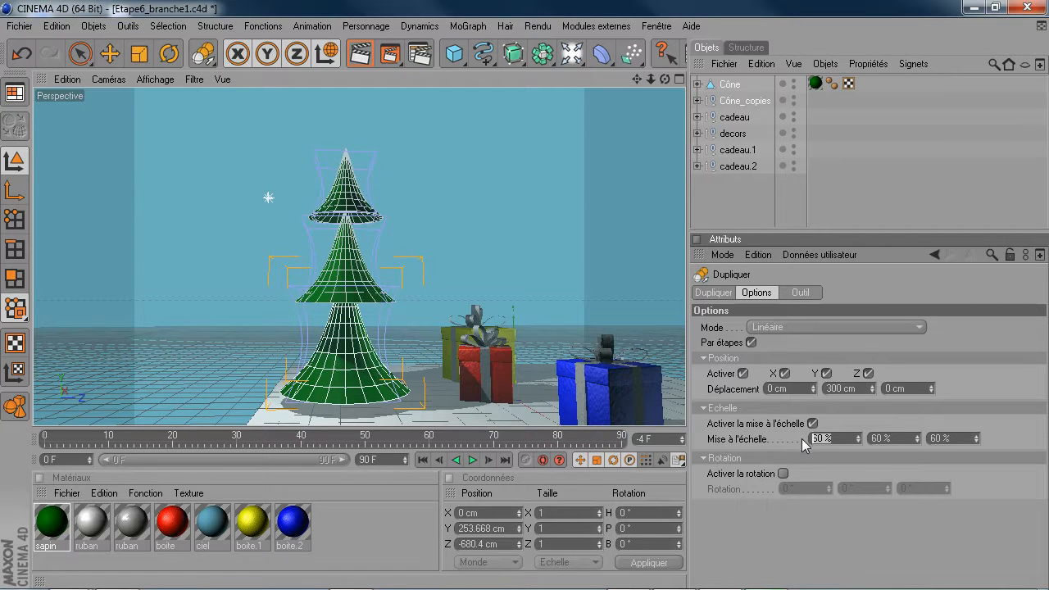
Narrow the upper cones by setting the duplication scale to 40 % on X and Z.
key(Tab)
key(Tab)
text(40)
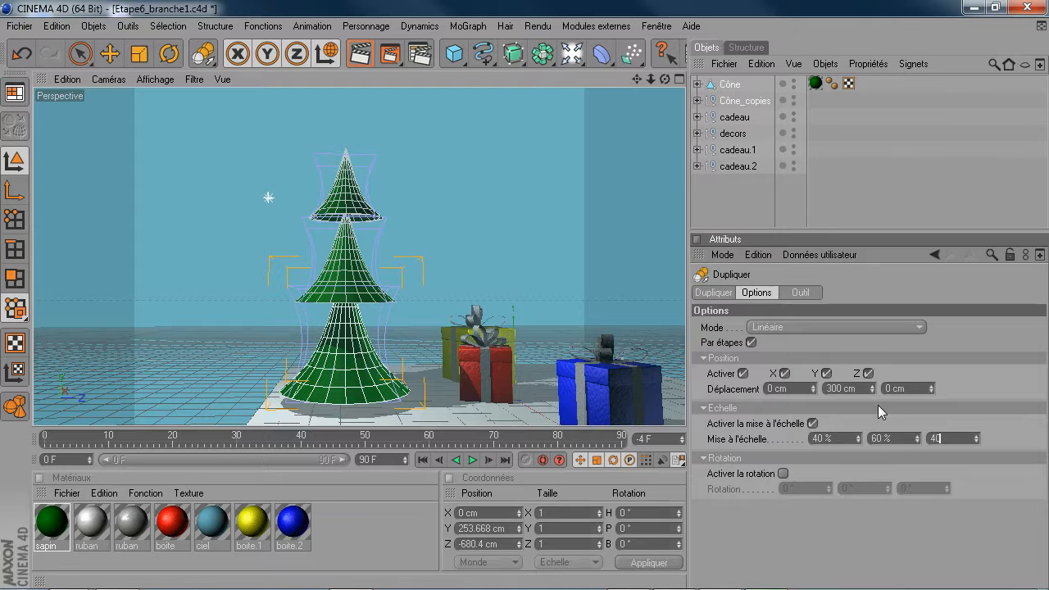
Reduce the copies' Y displacement to 200 cm and deselect everything to finish the duplication.
click(843, 389)
text(200)
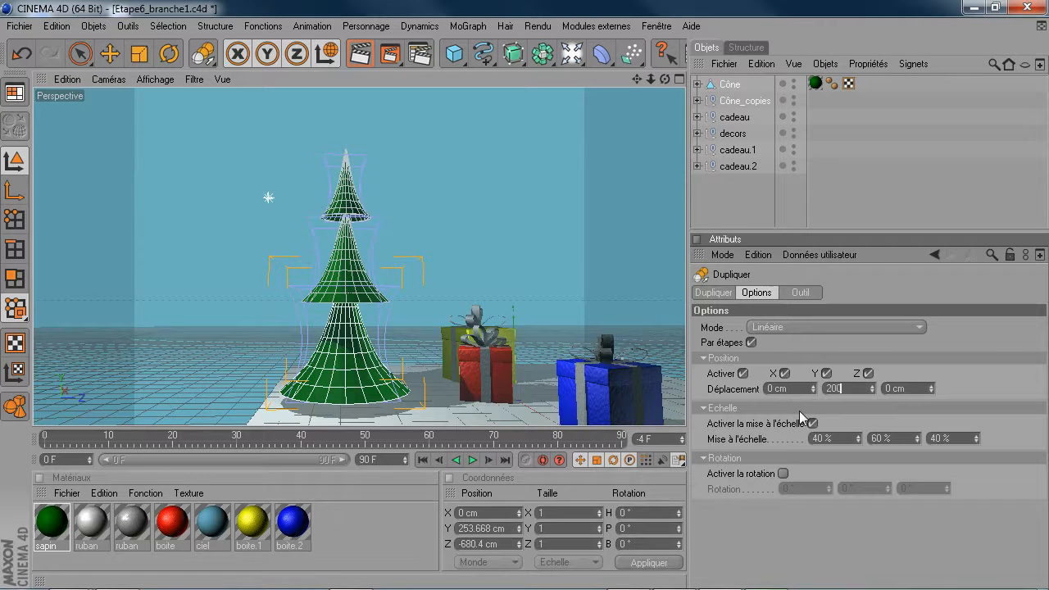
key(Return)
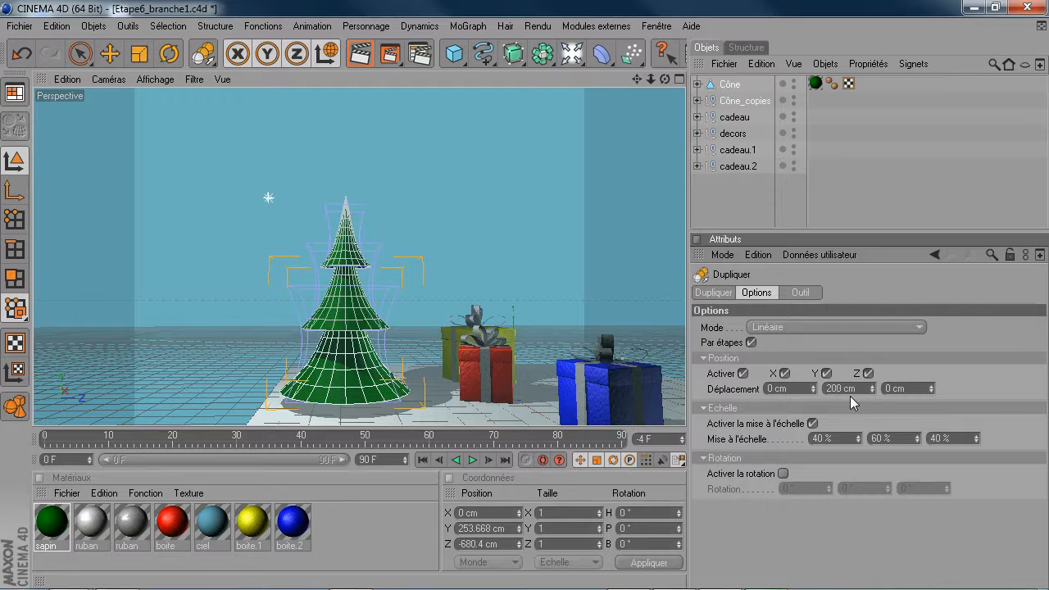
click(800, 294)
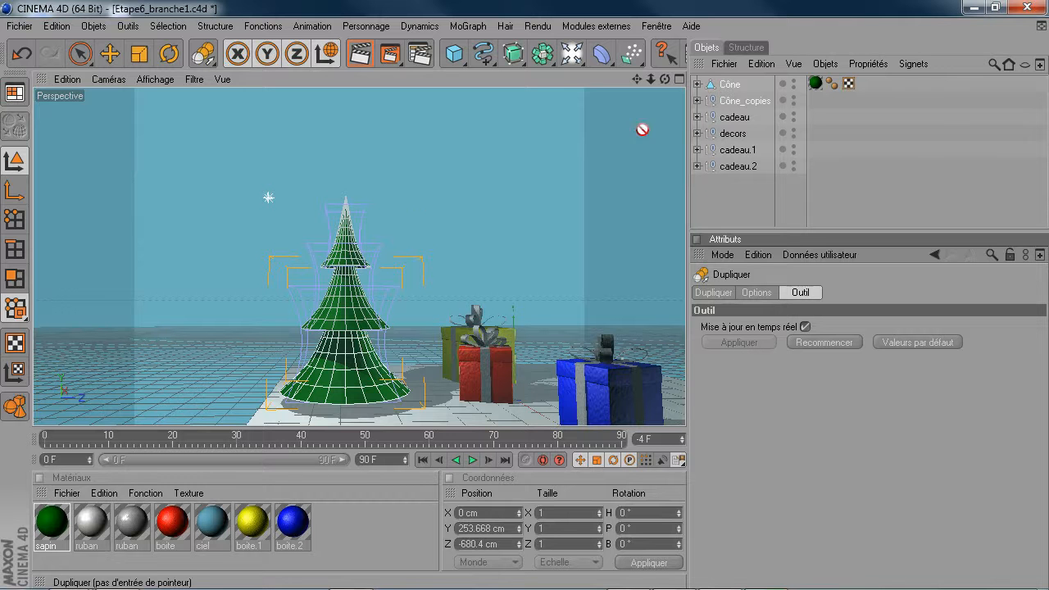
click(732, 200)
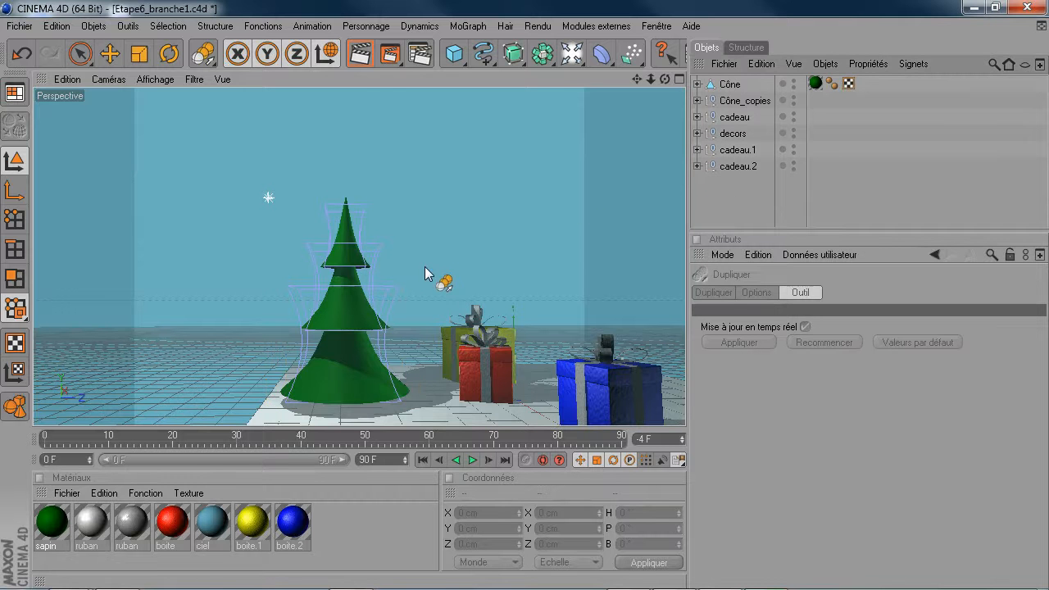
Activate the Move tool and select the original cone together with the Cône_copies group.
click(731, 83)
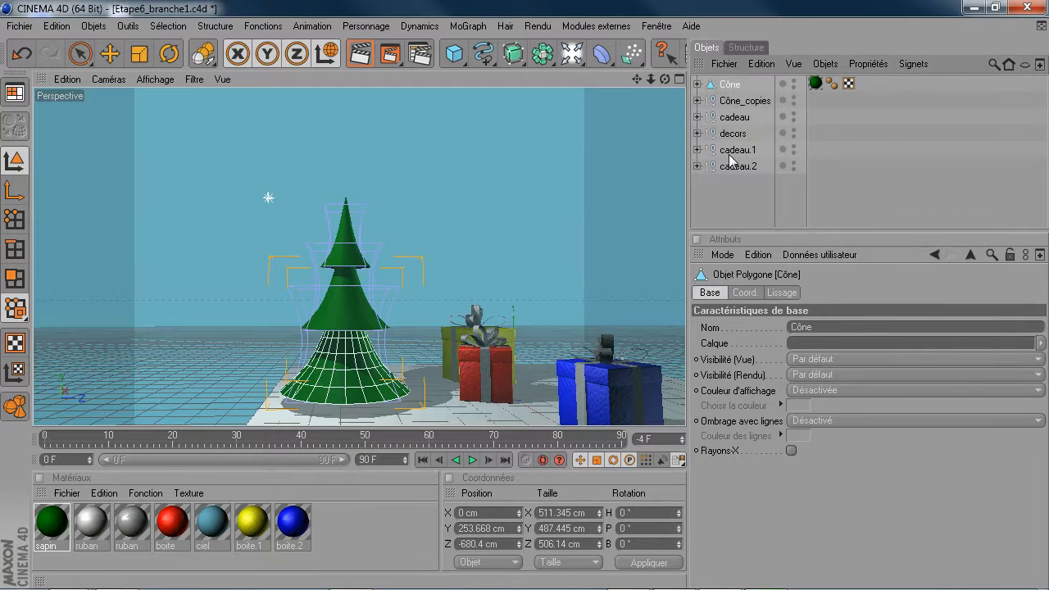
click(742, 102)
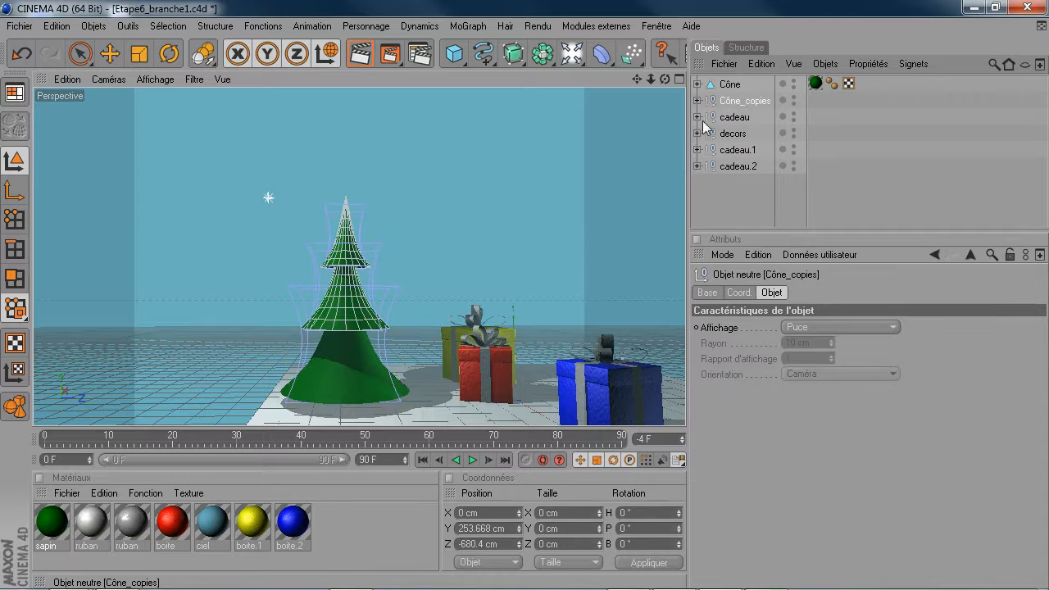
click(121, 60)
mouse_move(268, 198)
alt+mouse_down()
mouse_move(258, 202)
mouse_move(361, 188)
mouse_move(376, 199)
mouse_move(412, 194)
mouse_move(436, 210)
mouse_move(431, 225)
mouse_move(374, 180)
mouse_move(286, 204)
alt+mouse_up()
scroll(339, 354, up, 3)
scroll(338, 355, down, 5)
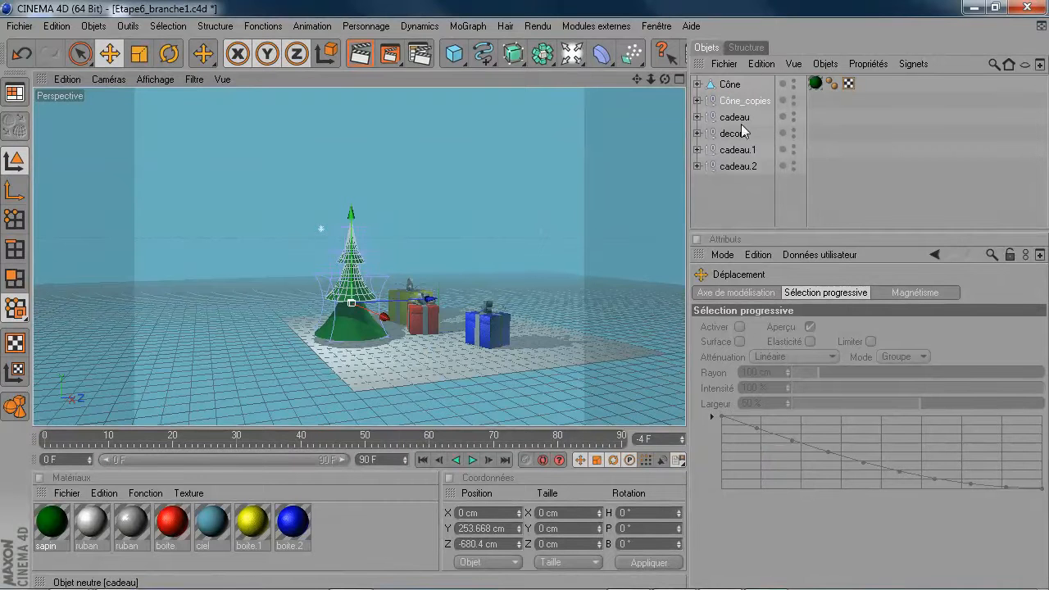
ctrl+click(734, 86)
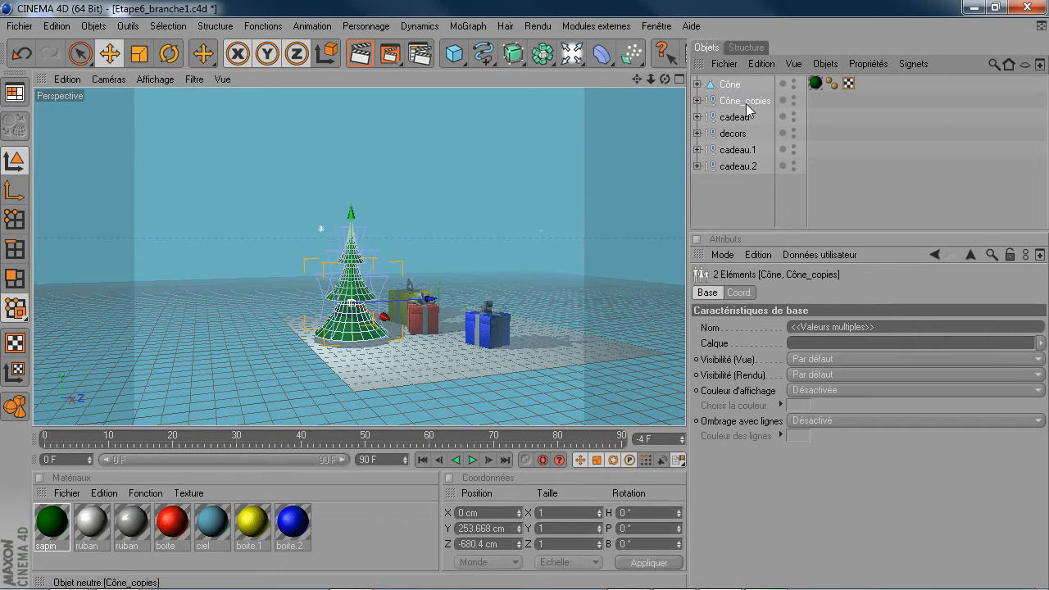
scroll(525, 211, up, 1)
scroll(423, 261, up, 4)
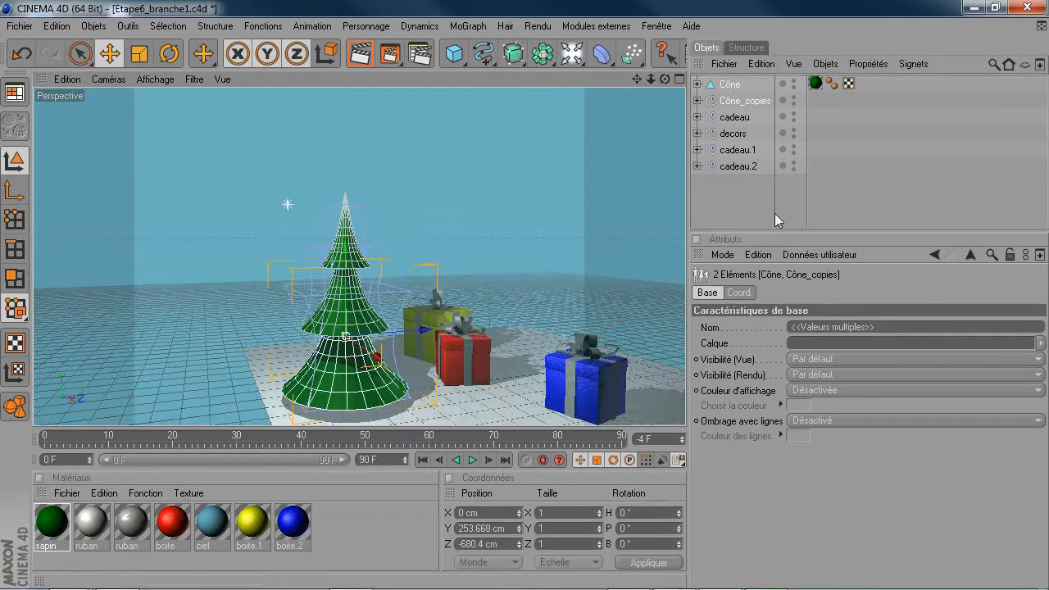
Expand the Cône_copies group and move it together with the original cone straight up off the ground.
click(697, 101)
click(741, 118)
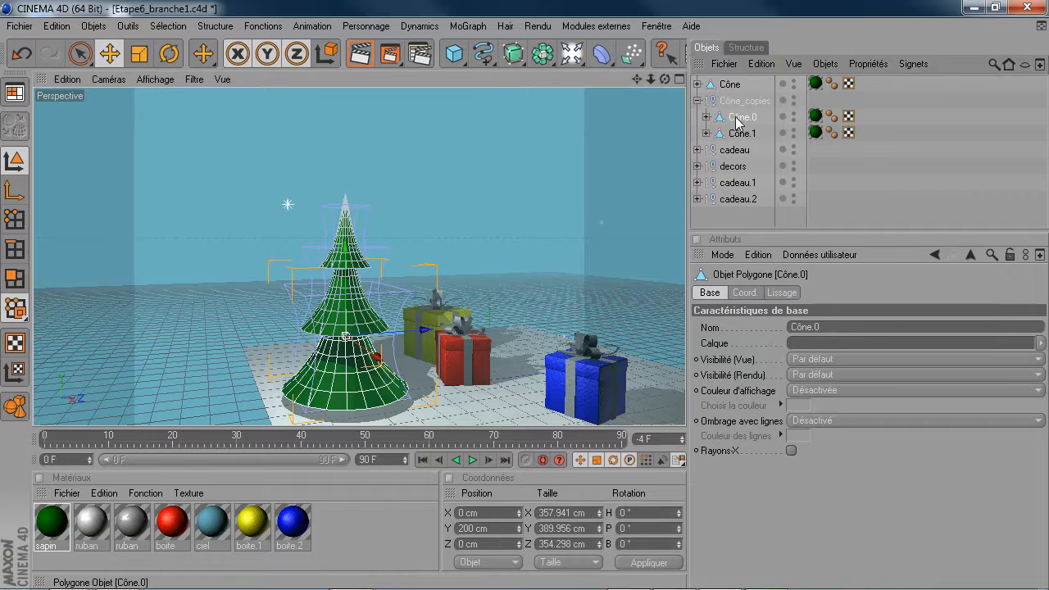
click(741, 134)
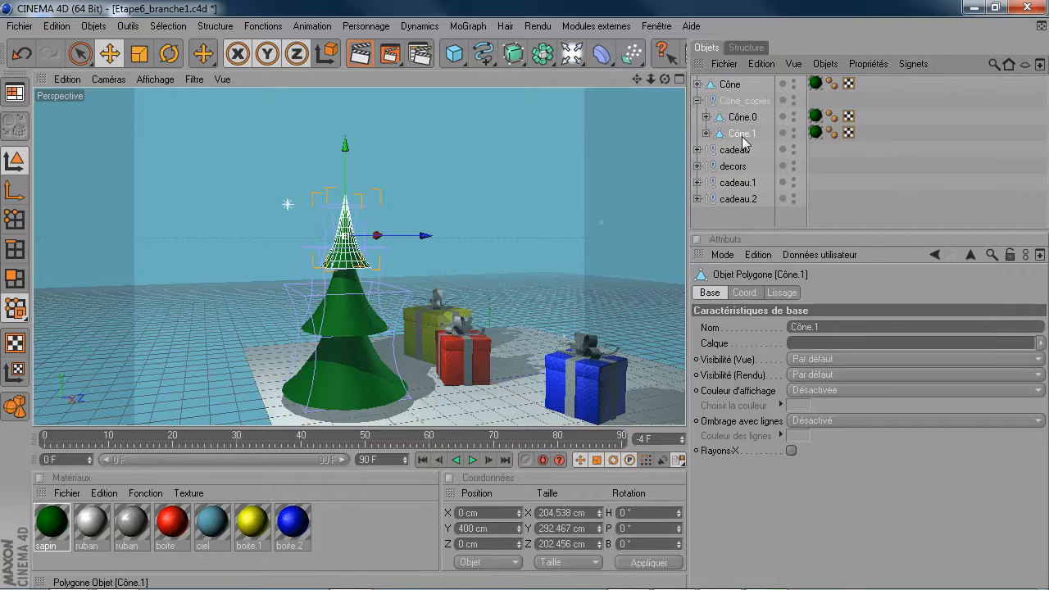
click(733, 101)
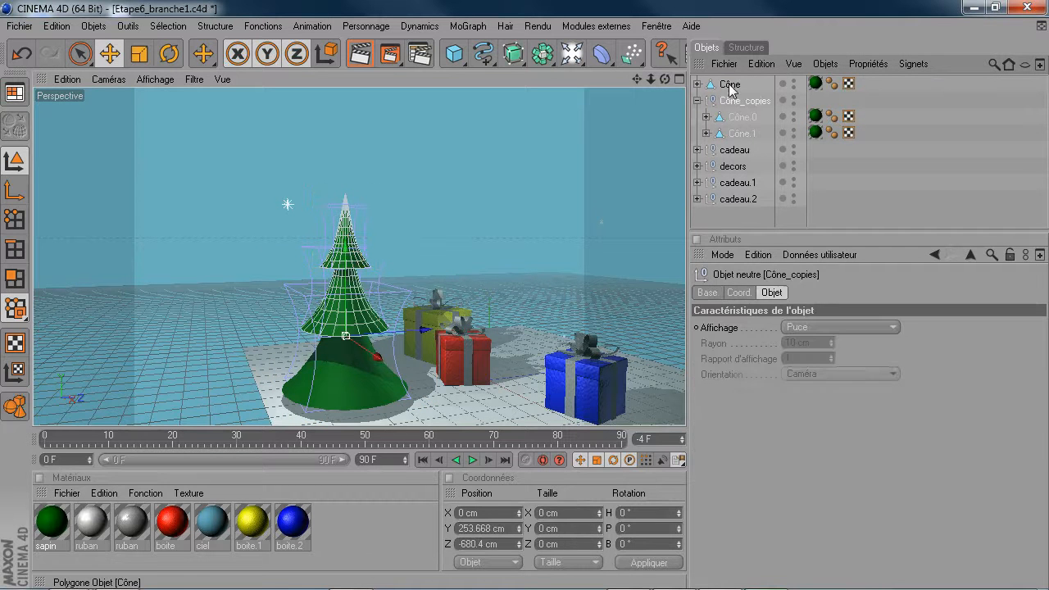
ctrl+click(730, 85)
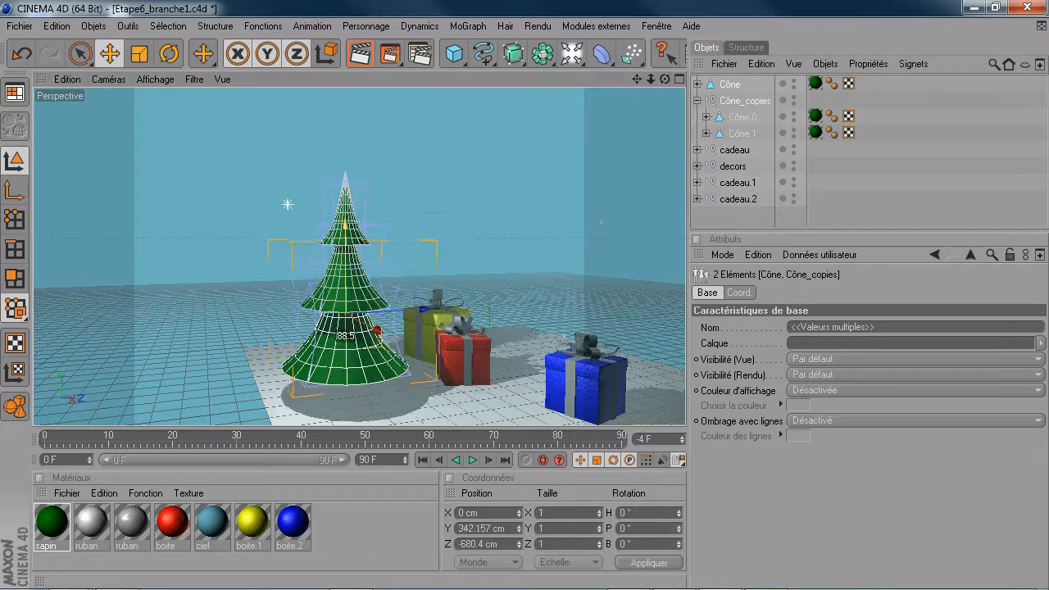
Duplicate the top cone Cône.1 outside its group and lower the copy beneath the tree as a trunk.
click(741, 133)
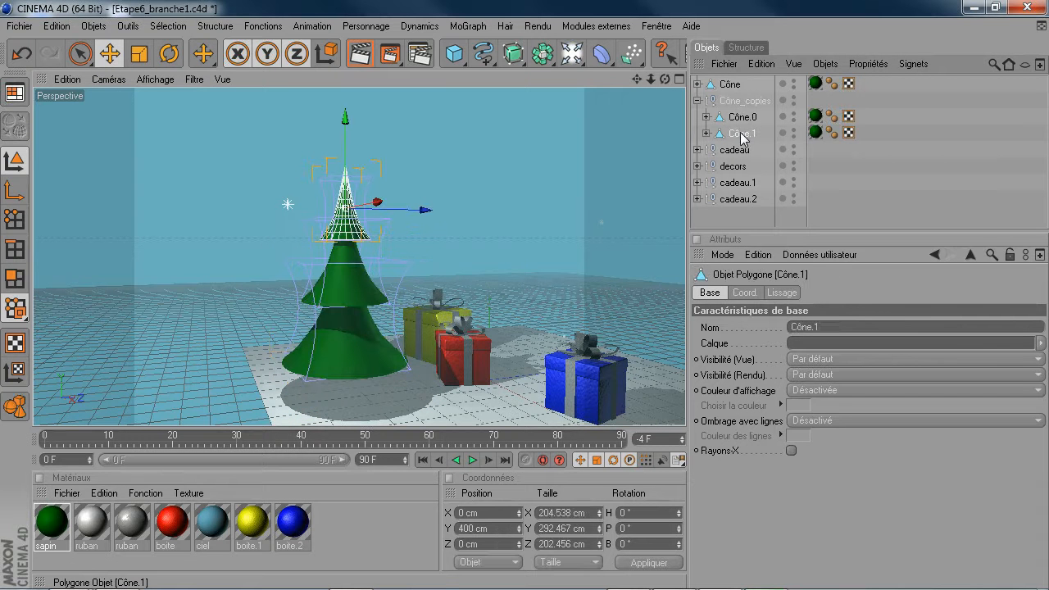
ctrl+drag(747, 223, 748, 228)
drag(343, 120, 345, 207)
Duplicate the sapin material, recoloured brown with a 39° hue, and apply it to the trunk cone under the tree.
ctrl+drag(58, 525, 343, 535)
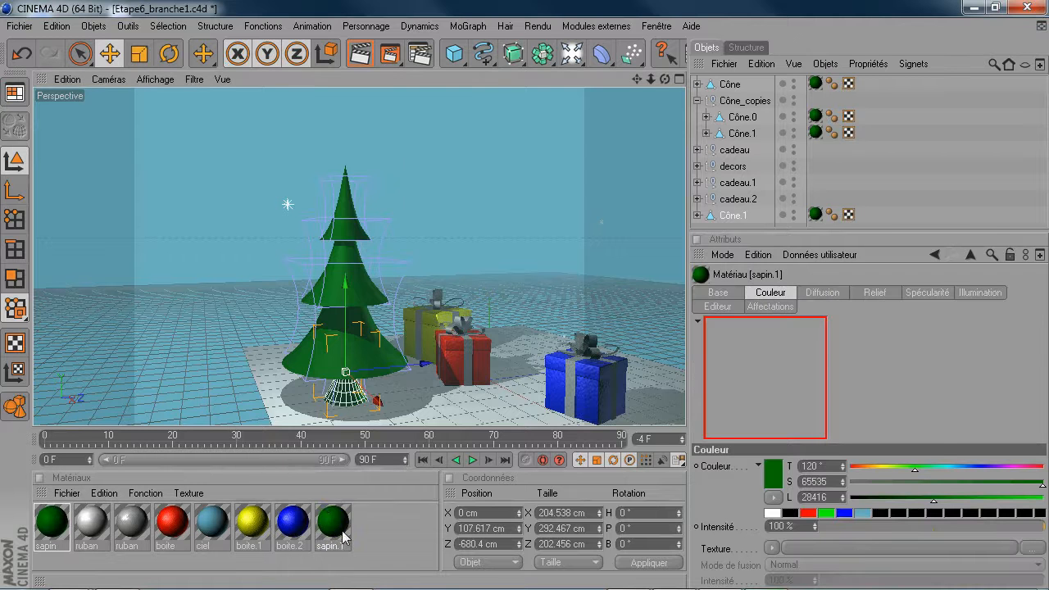
double_click(343, 533)
click(315, 309)
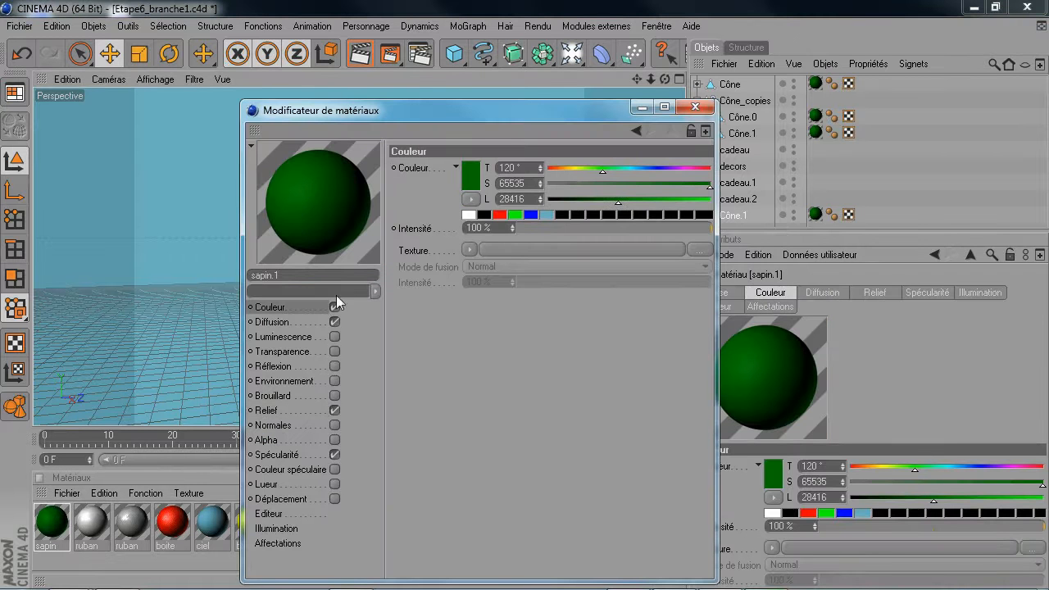
click(472, 177)
click(449, 125)
click(453, 241)
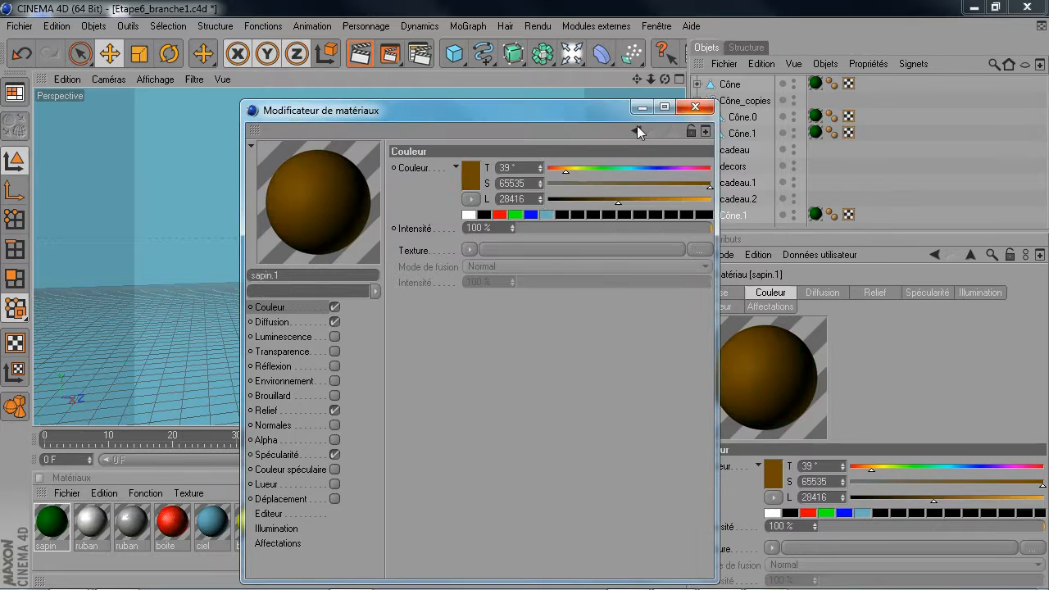
click(701, 112)
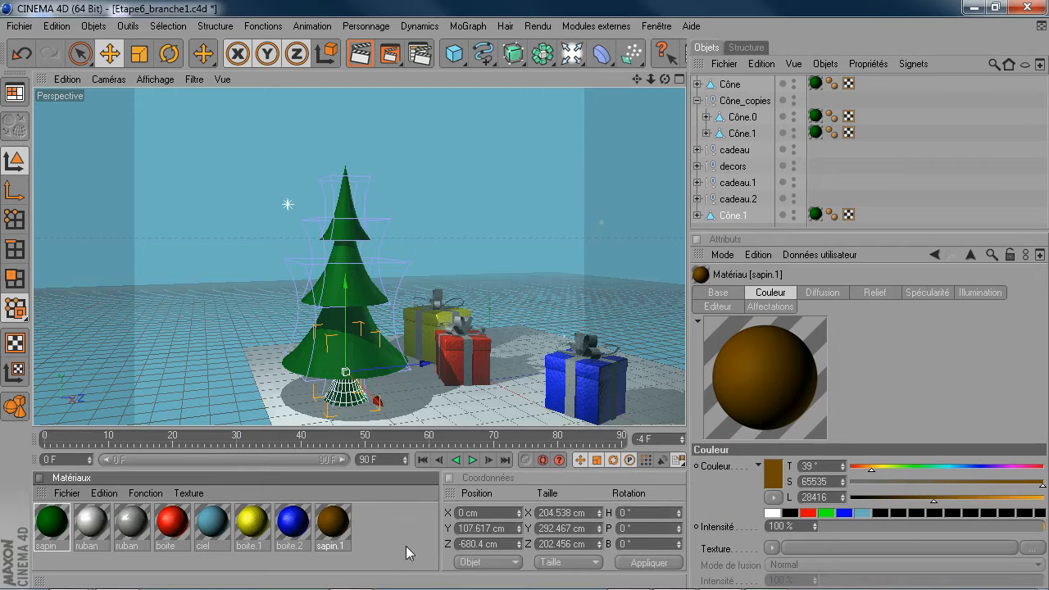
drag(348, 534, 341, 396)
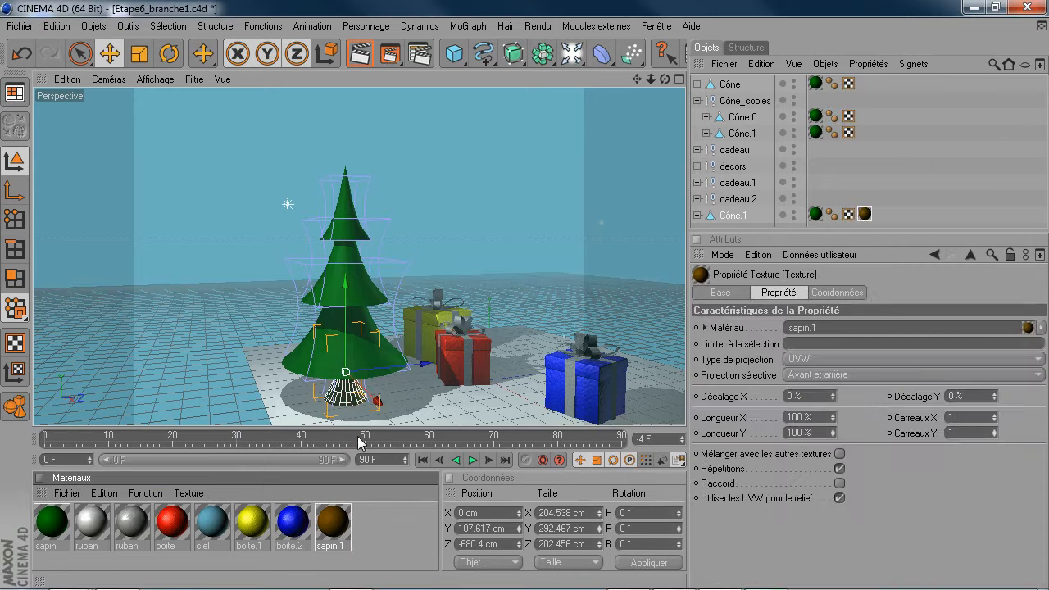
Group the original cone, Cône_copies and the trunk cone Cône.1 into one null object and rename it sapin.
click(506, 186)
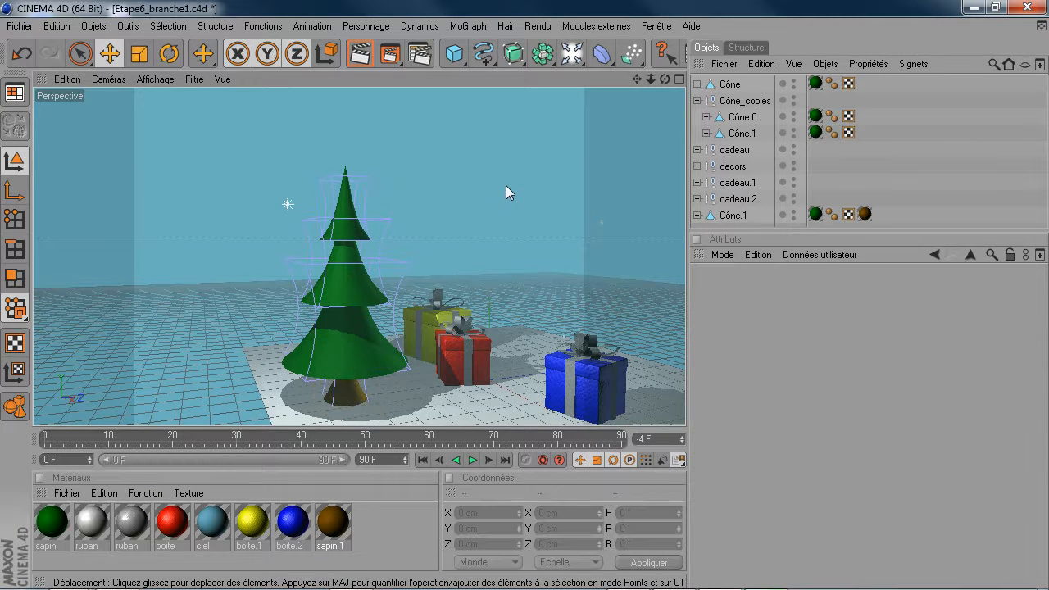
click(696, 100)
click(725, 99)
ctrl+click(727, 84)
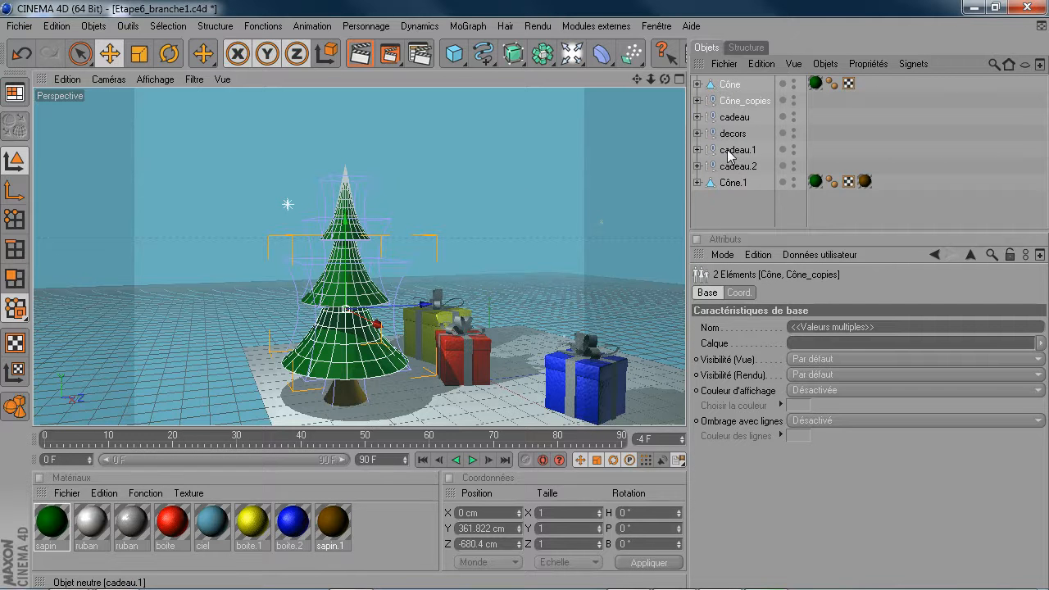
ctrl+click(732, 183)
key(alt+g)
double_click(754, 84)
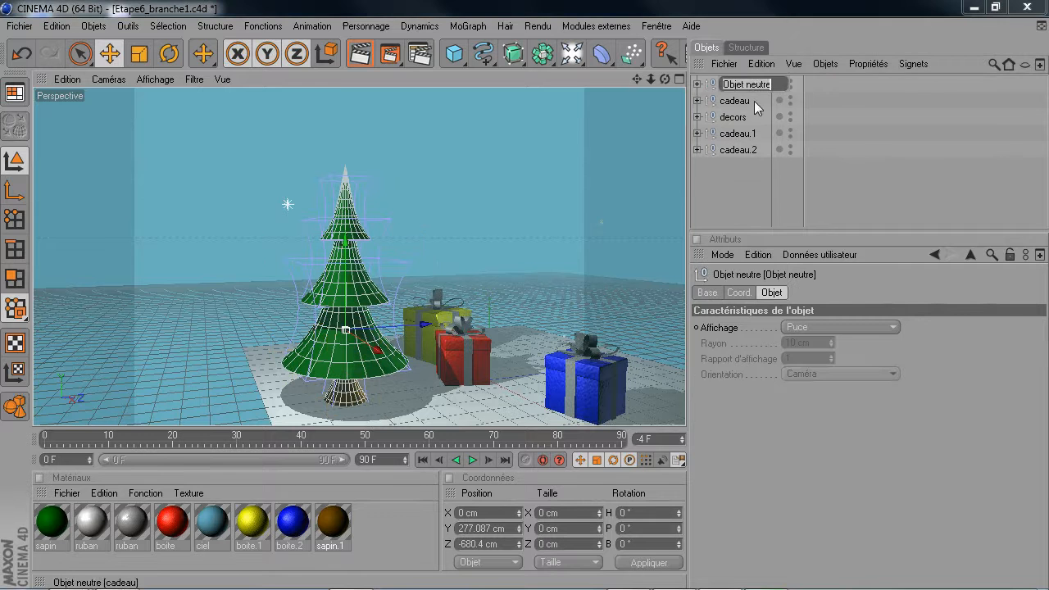
text(sapin)
key(Return)
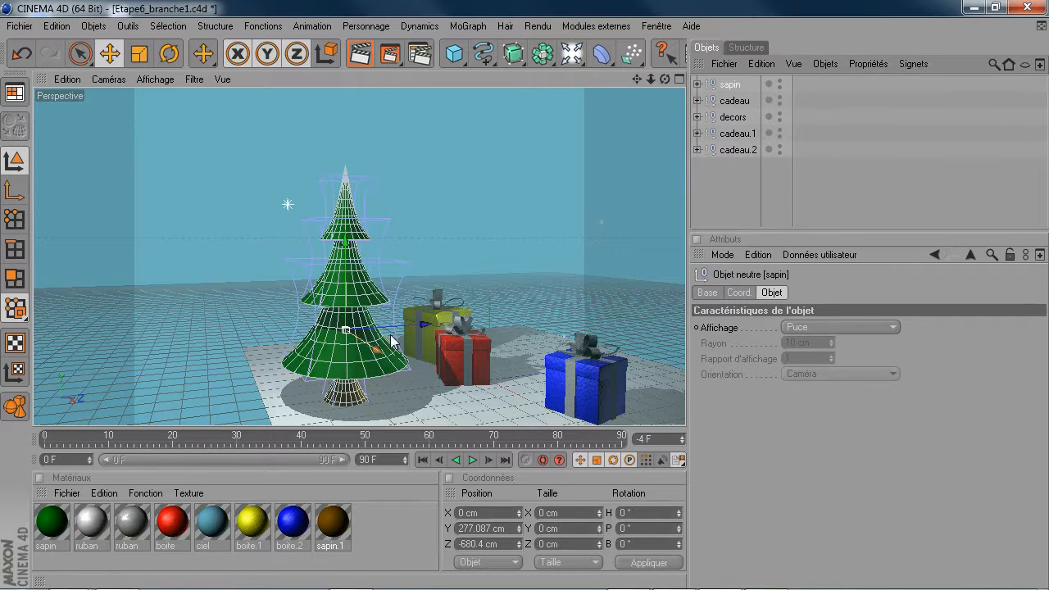
Move the sapin group about 1000 cm along its Z axis to stand behind the gifts, and render the view.
drag(413, 324, 607, 315)
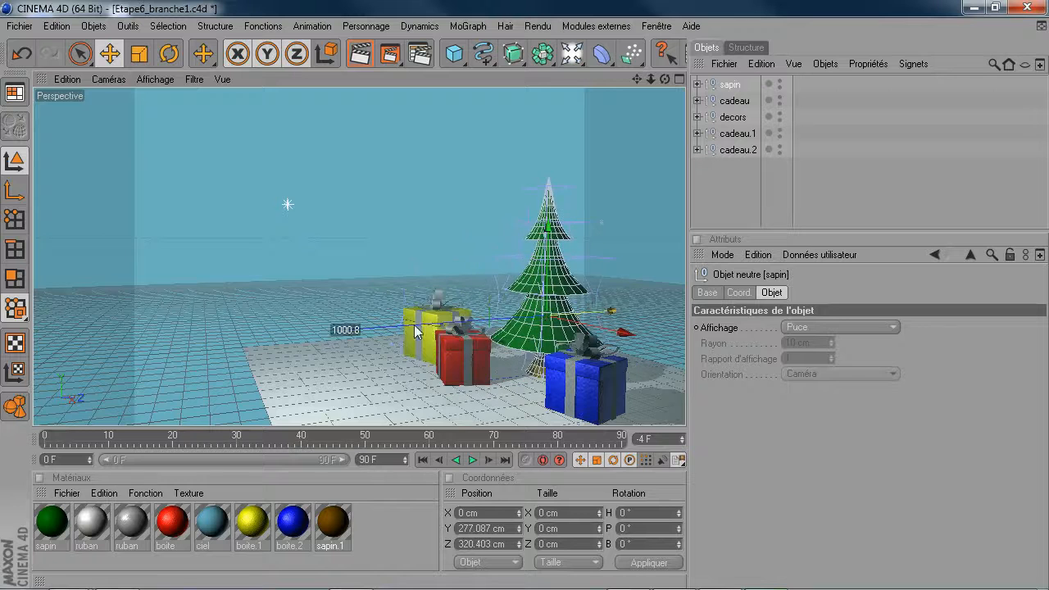
mouse_move(317, 350)
alt+mouse_down()
mouse_move(271, 348)
mouse_move(314, 352)
alt+mouse_up()
alt+middle_drag(636, 286, 534, 260)
mouse_move(636, 286)
alt+mouse_down()
mouse_move(652, 262)
mouse_move(626, 296)
alt+mouse_up()
scroll(600, 292, up, 1)
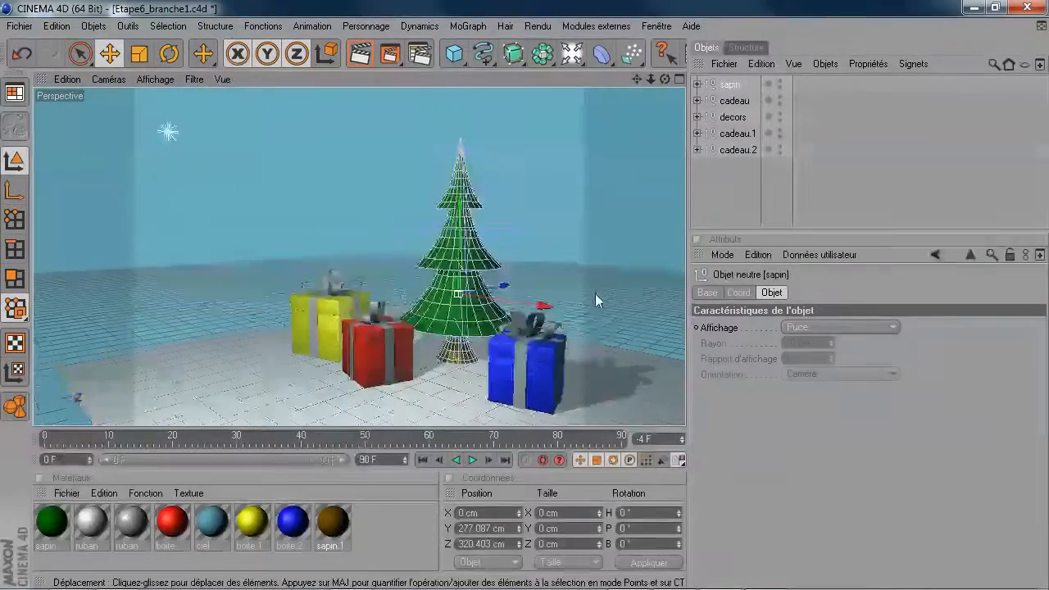
alt+middle_drag(565, 293, 508, 273)
alt+drag(508, 273, 541, 253)
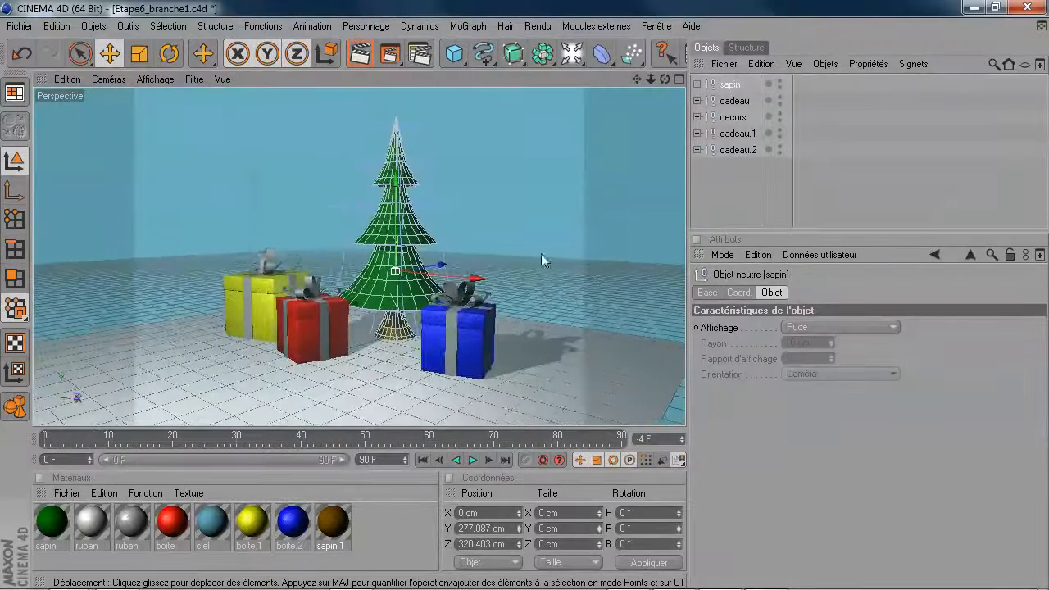
click(358, 53)
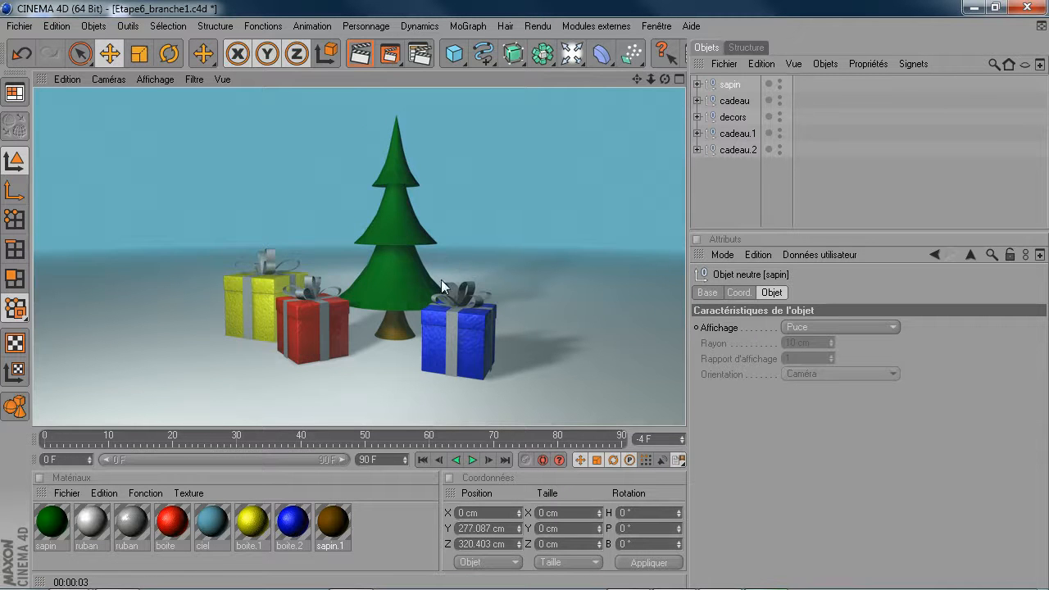
Select the whole yellow gift group cadeau.2 and move it slightly away from the red gift.
alt+drag(359, 290, 367, 293)
click(263, 292)
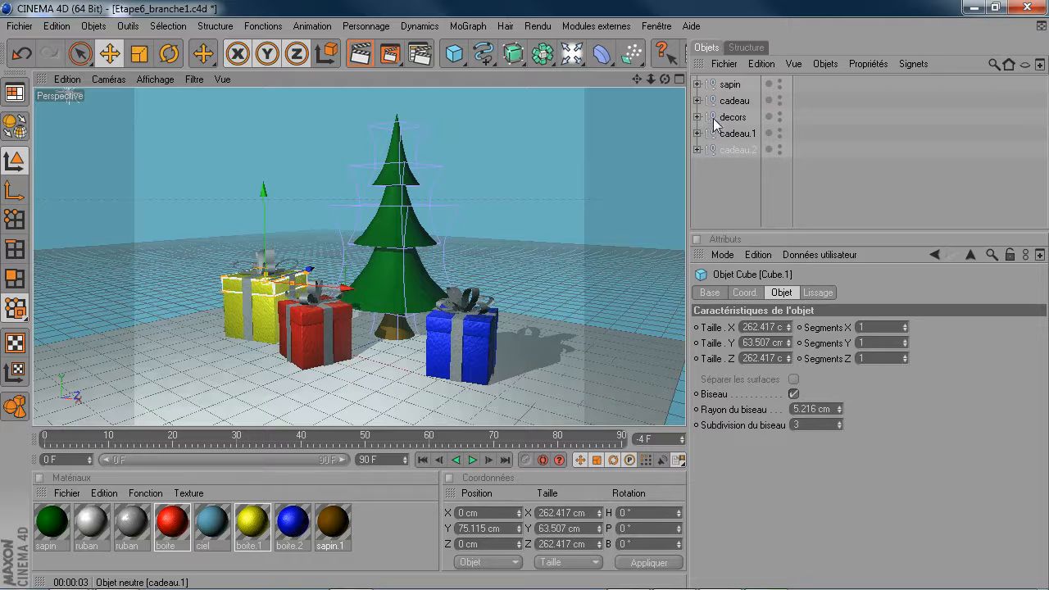
click(732, 158)
click(735, 153)
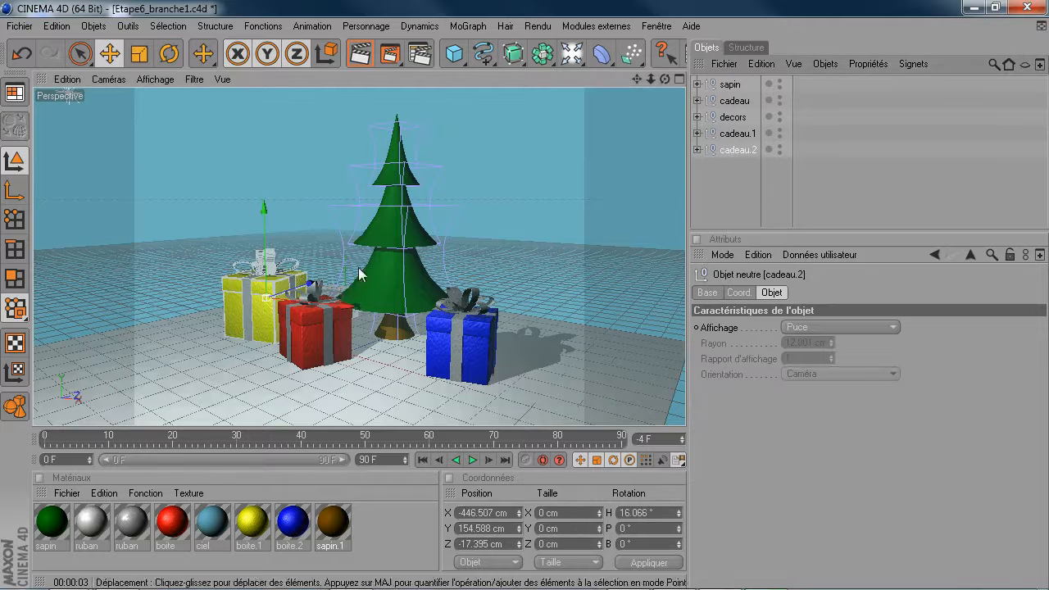
drag(351, 312, 334, 311)
Shift the sapin group slightly farther behind the gifts, to about X -53 cm and Z 378 cm, and render the reframed scene.
click(730, 85)
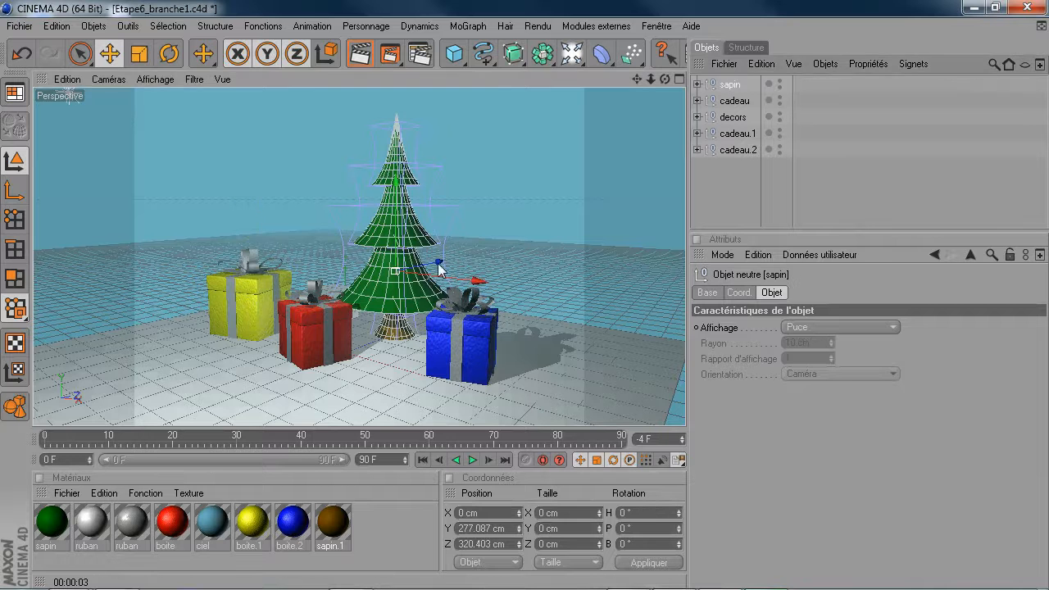
drag(461, 285, 476, 279)
alt+drag(515, 230, 524, 238)
alt+drag(504, 280, 490, 278)
scroll(529, 229, up, 2)
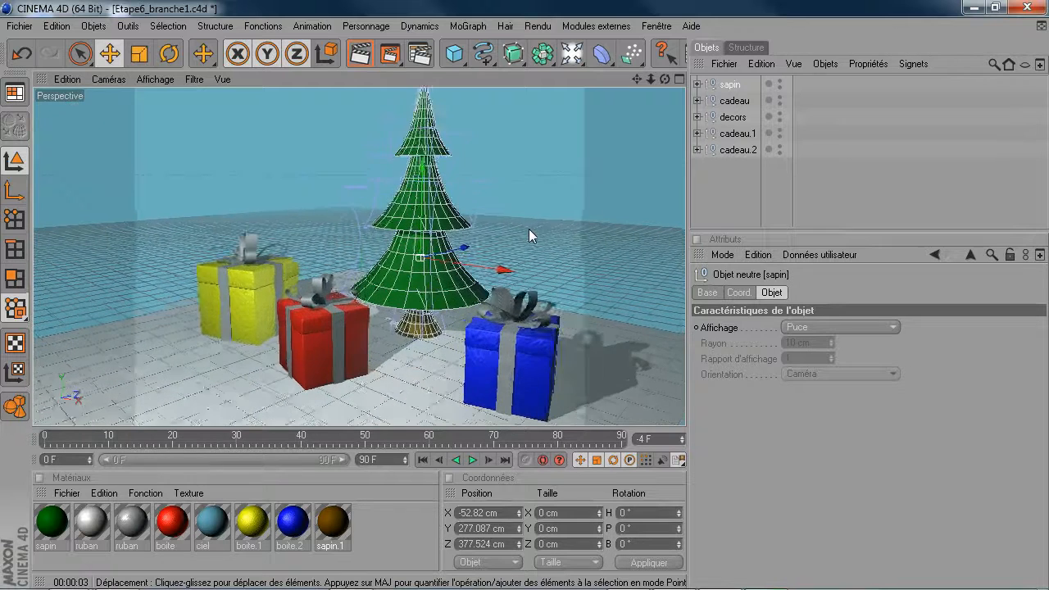
scroll(528, 228, down, 2)
scroll(525, 221, up, 1)
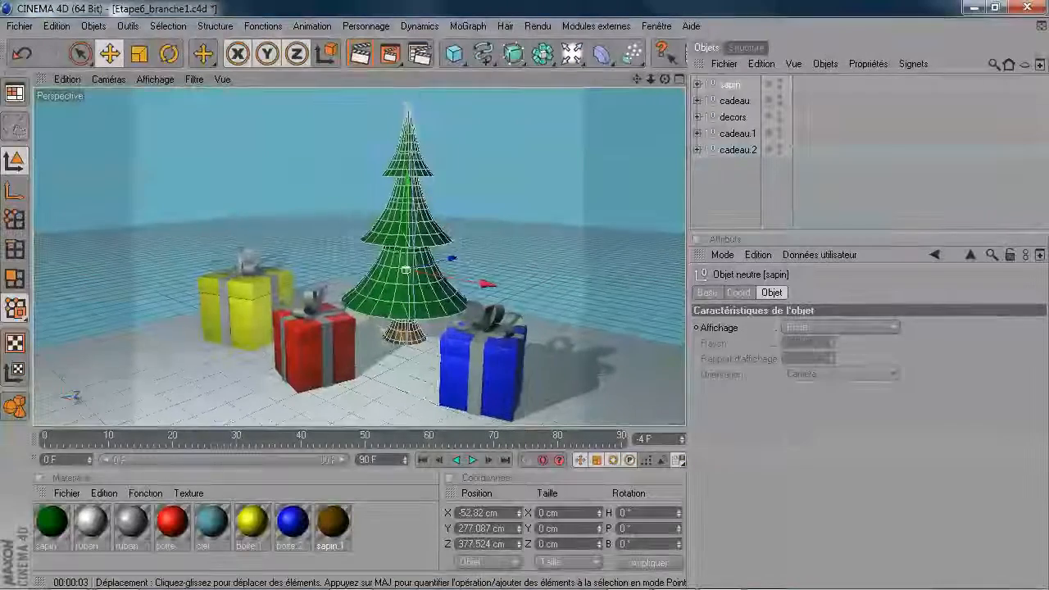
alt+drag(522, 218, 529, 196)
click(367, 54)
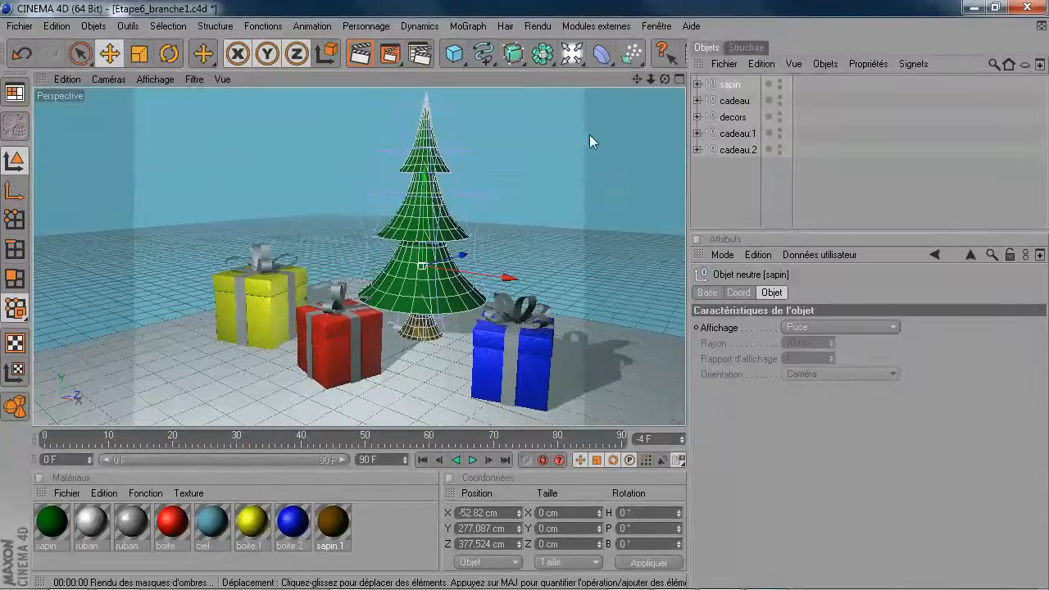